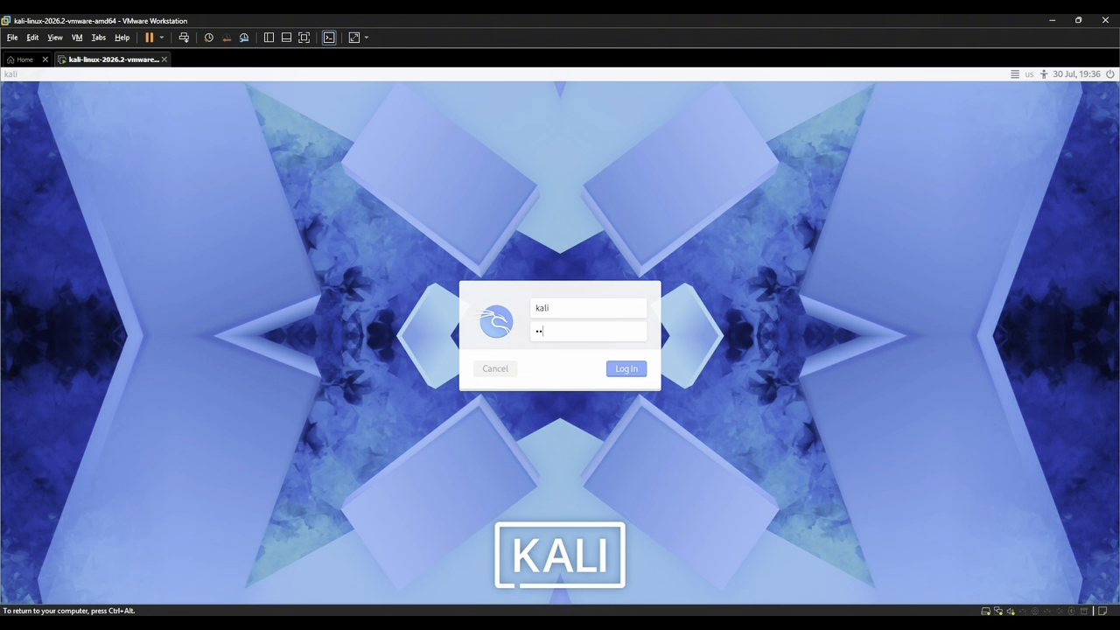
Complete the account password and log in to the Kali Linux desktop.
{"action": "type", "text": "li"}
{"action": "key", "text": "Return"}
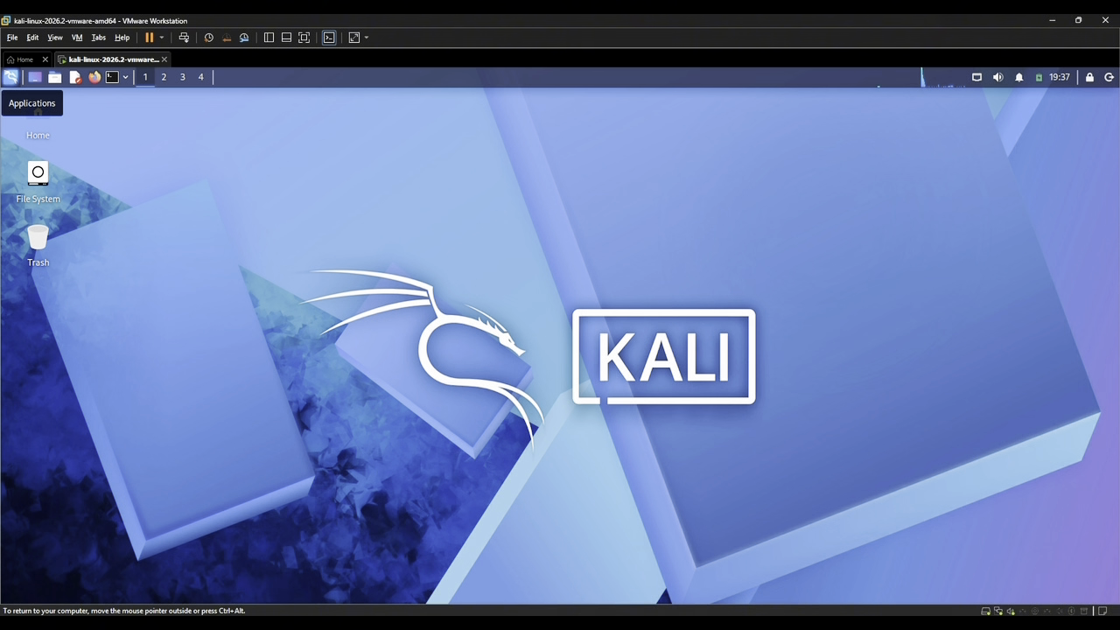
Browse the Privilege Escalation and Resource Development tool categories and launch clang++.
{"action": "left_click", "coordinate": [10, 77]}
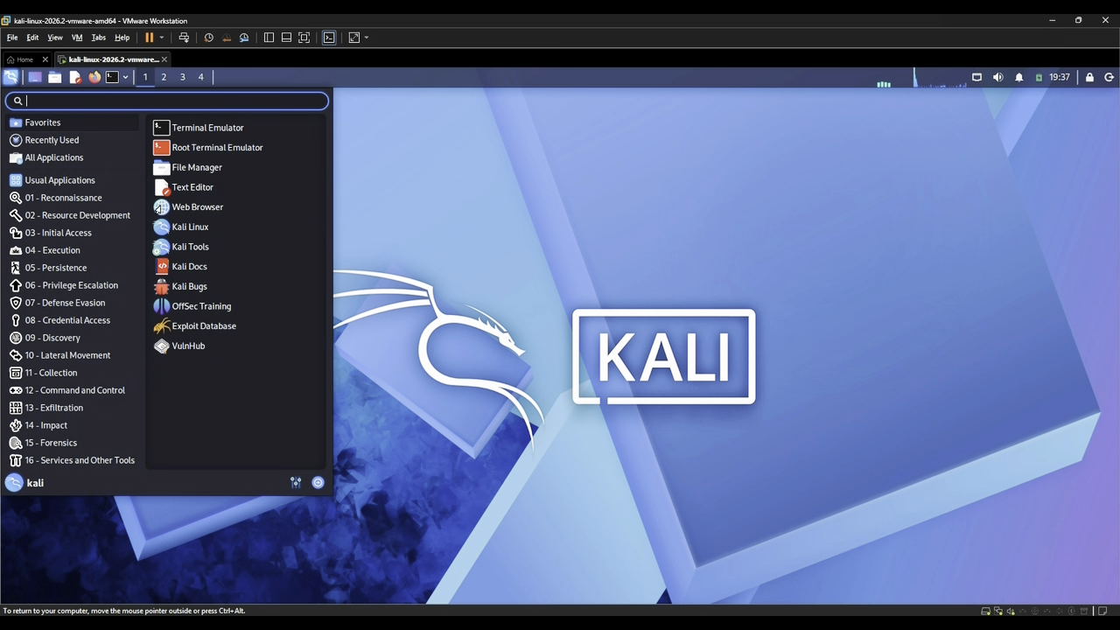
{"action": "left_click", "coordinate": [70, 286]}
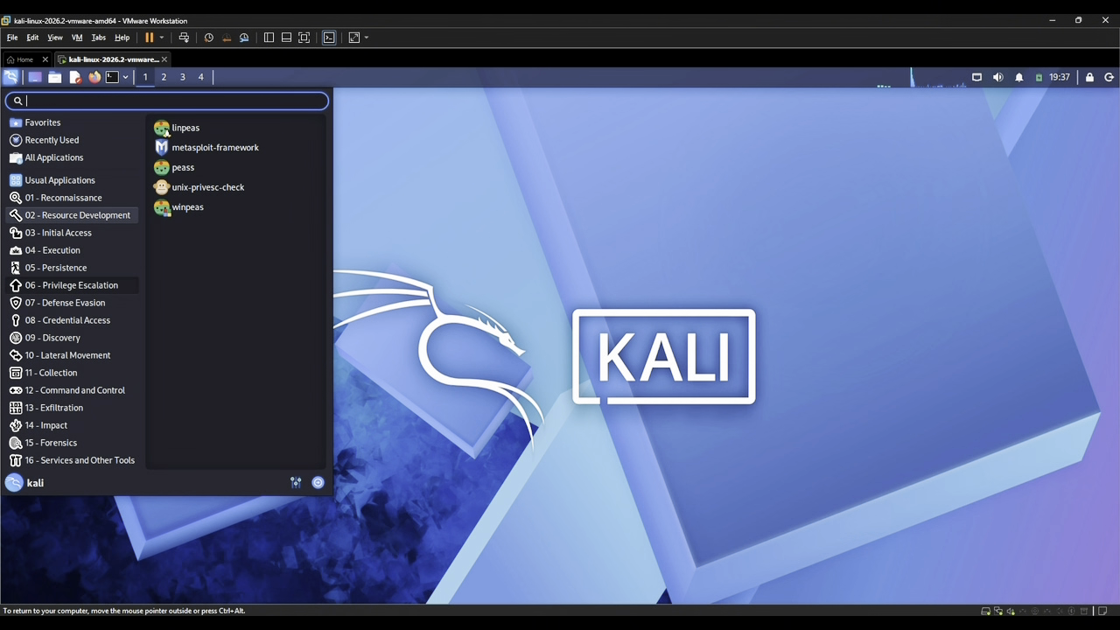
{"action": "left_click", "coordinate": [77, 215]}
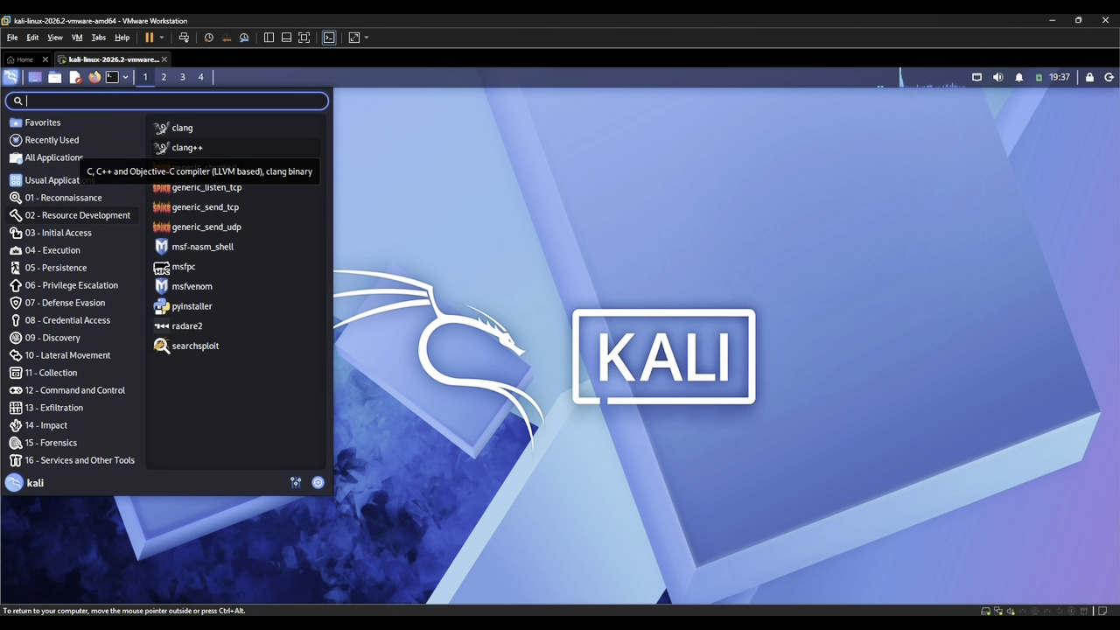
{"action": "left_click", "coordinate": [186, 147]}
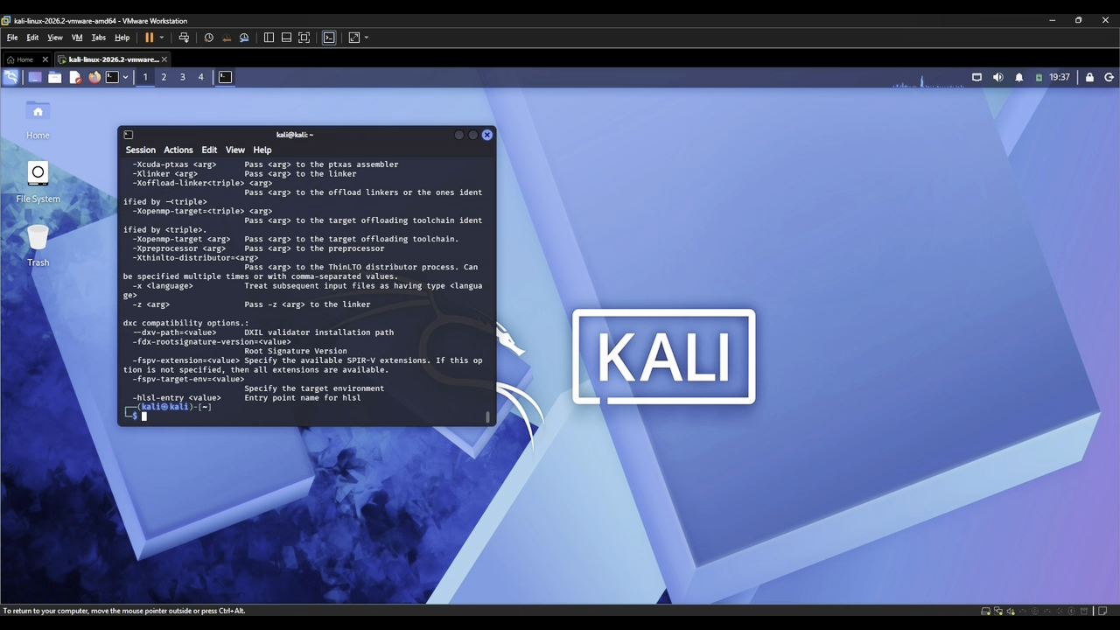
Exit VMware Workstation, powering off the running Kali virtual machine without taking a snapshot.
{"action": "left_click", "coordinate": [1106, 20]}
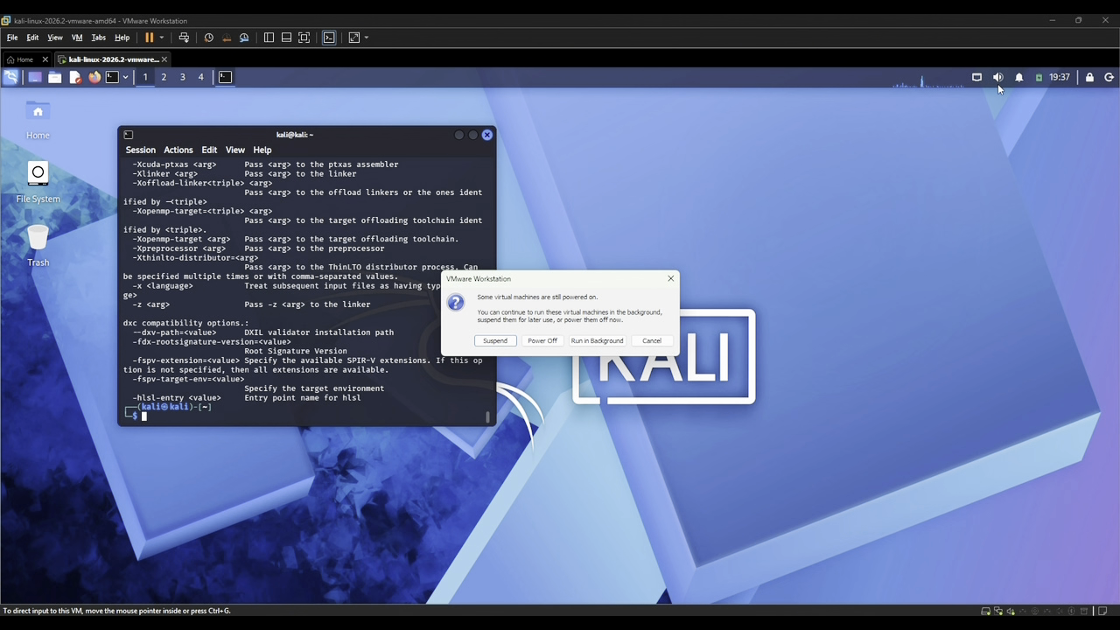
{"action": "left_click", "coordinate": [542, 342]}
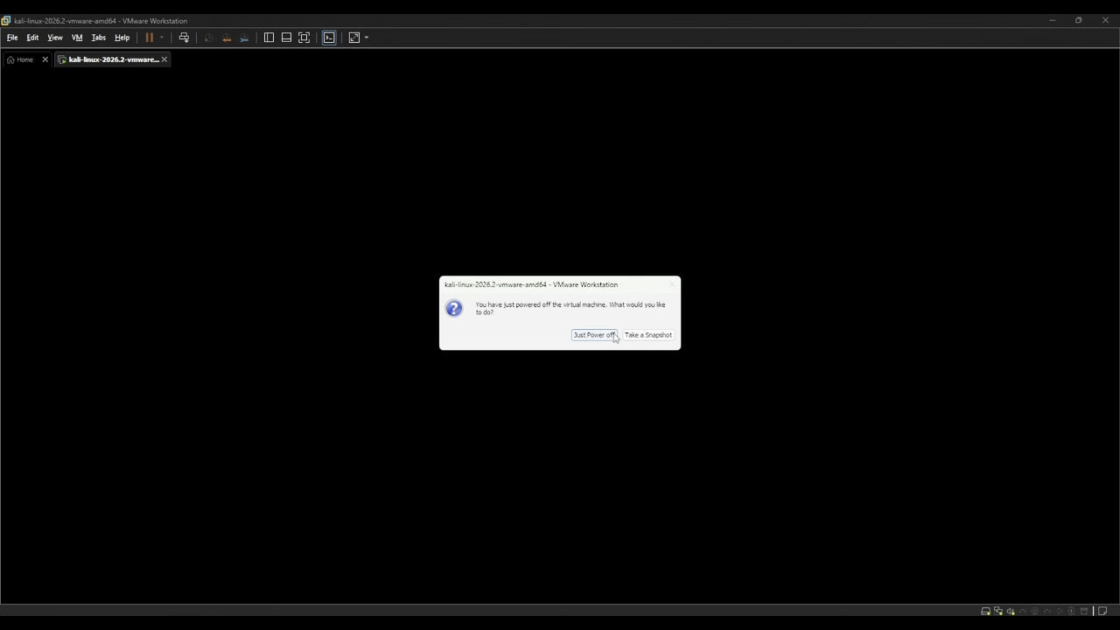
{"action": "left_click", "coordinate": [613, 336]}
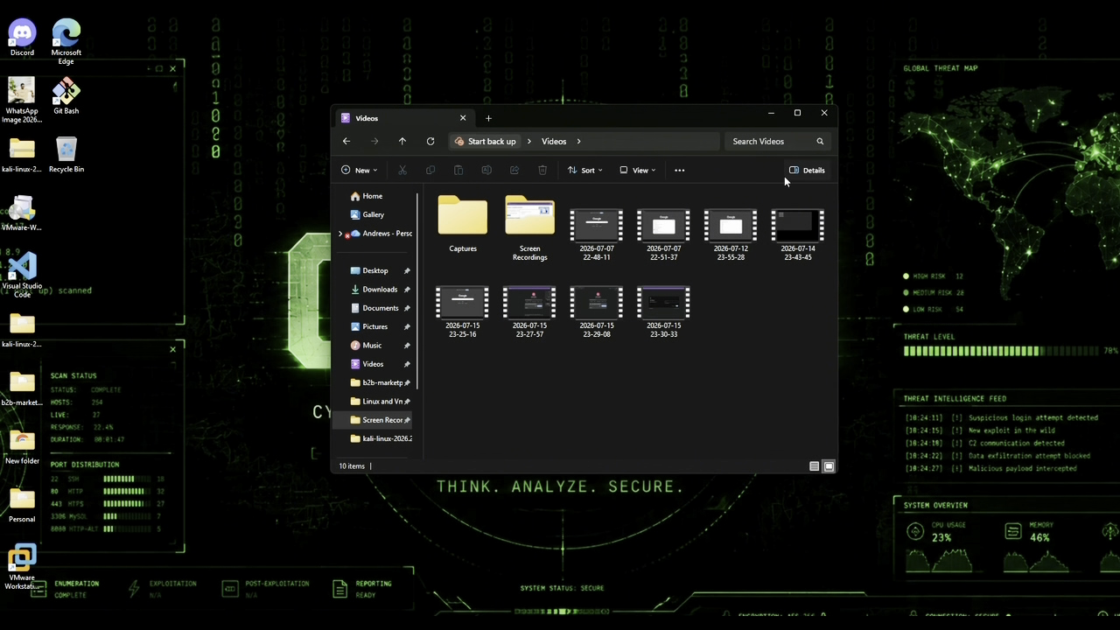
Close the Videos folder window and reopen VMware Workstation from the desktop.
{"action": "left_click", "coordinate": [824, 114]}
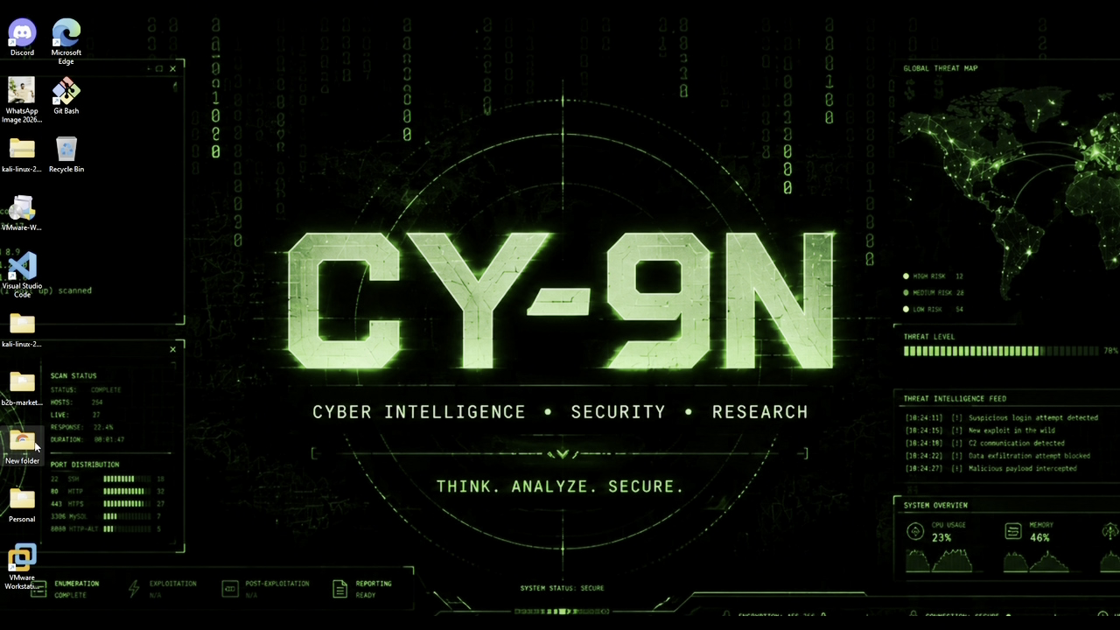
{"action": "left_click", "coordinate": [24, 555]}
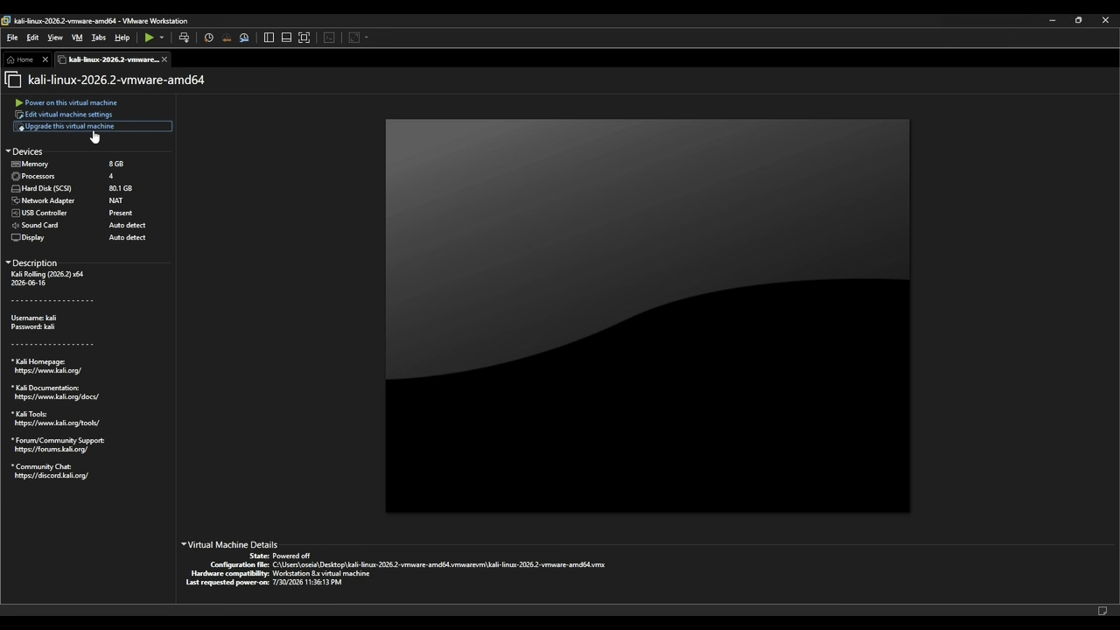
Start upgrading the Kali virtual machine and set its hardware compatibility to Workstation 25H2 or later.
{"action": "left_click", "coordinate": [343, 272]}
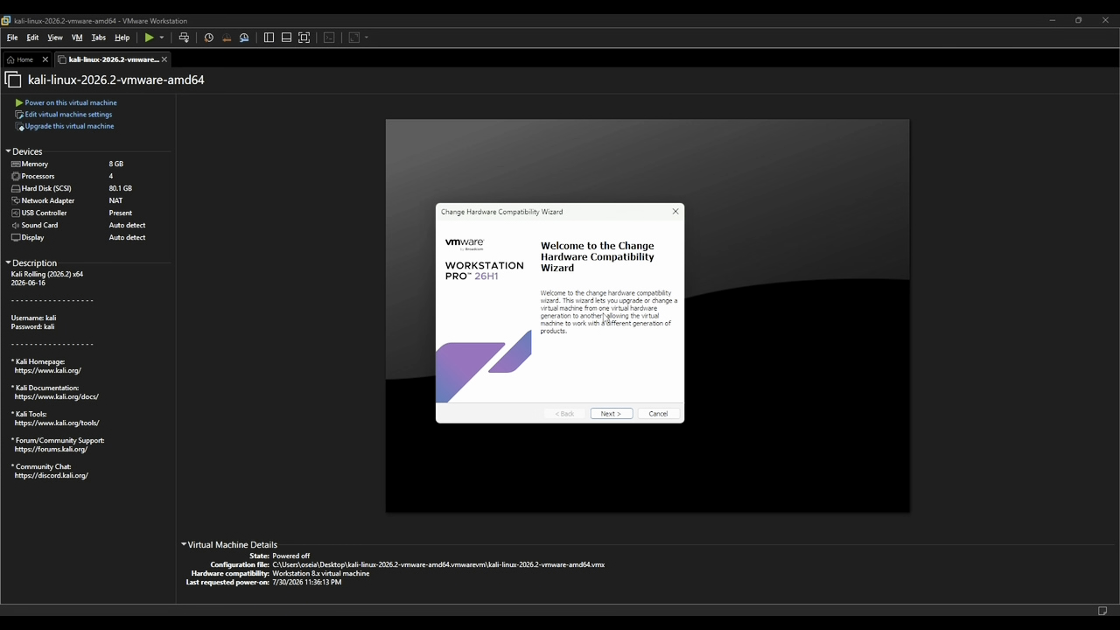
{"action": "left_click", "coordinate": [606, 415]}
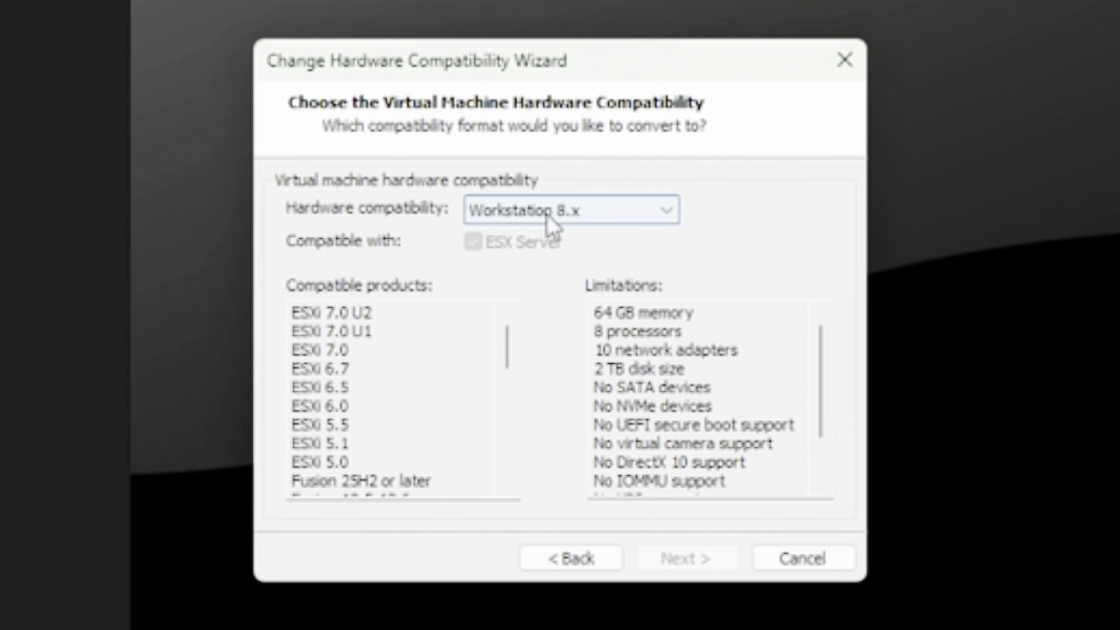
{"action": "left_click", "coordinate": [547, 213]}
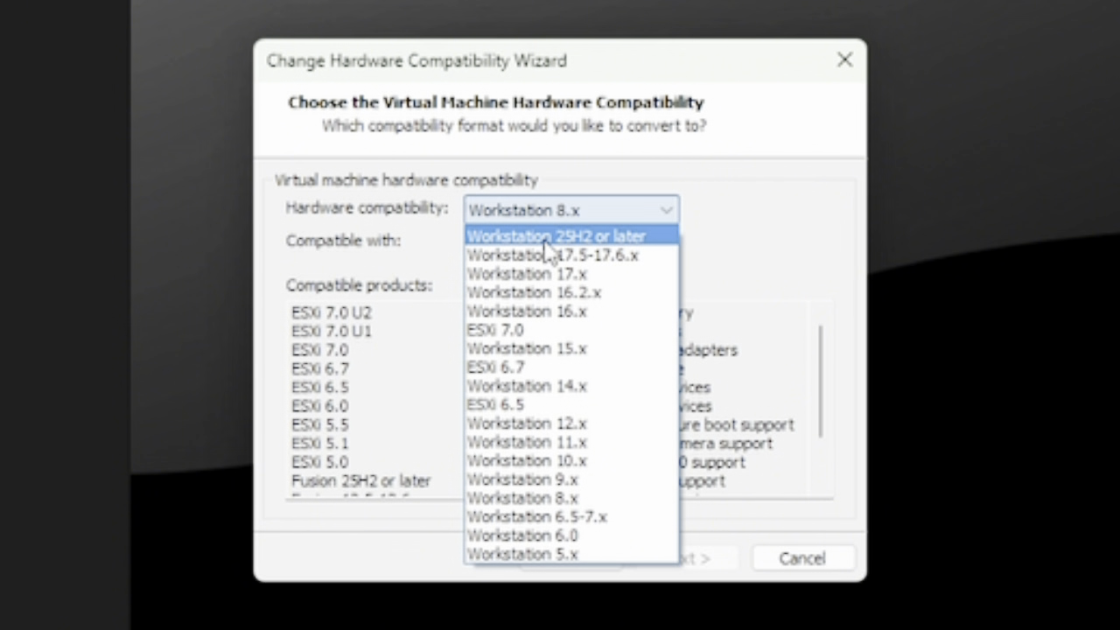
{"action": "left_click", "coordinate": [544, 240]}
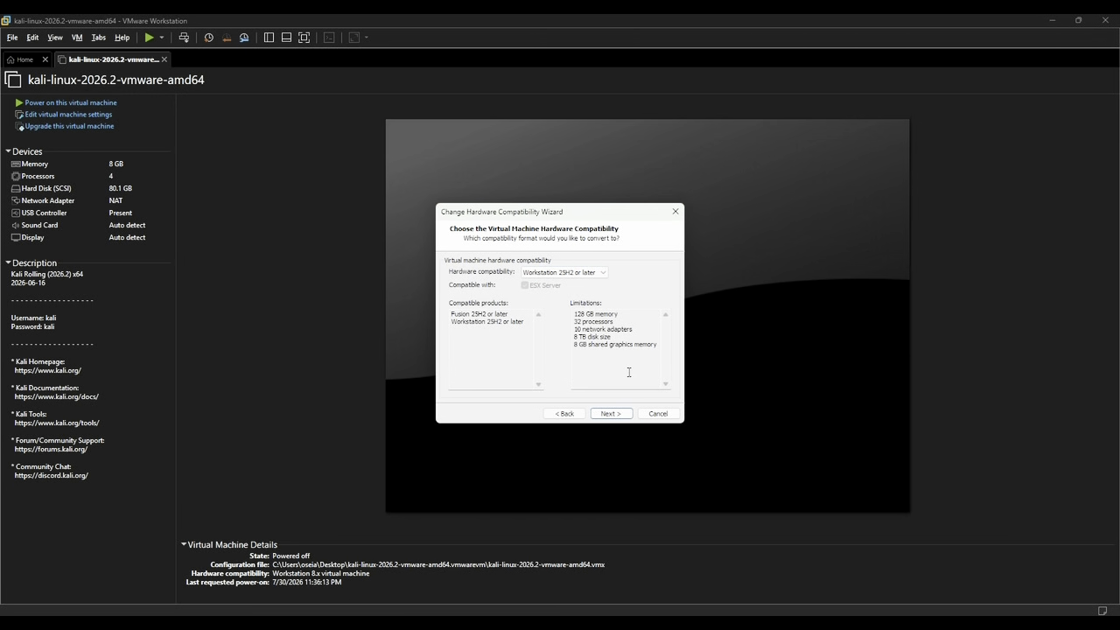
{"action": "left_click", "coordinate": [601, 411]}
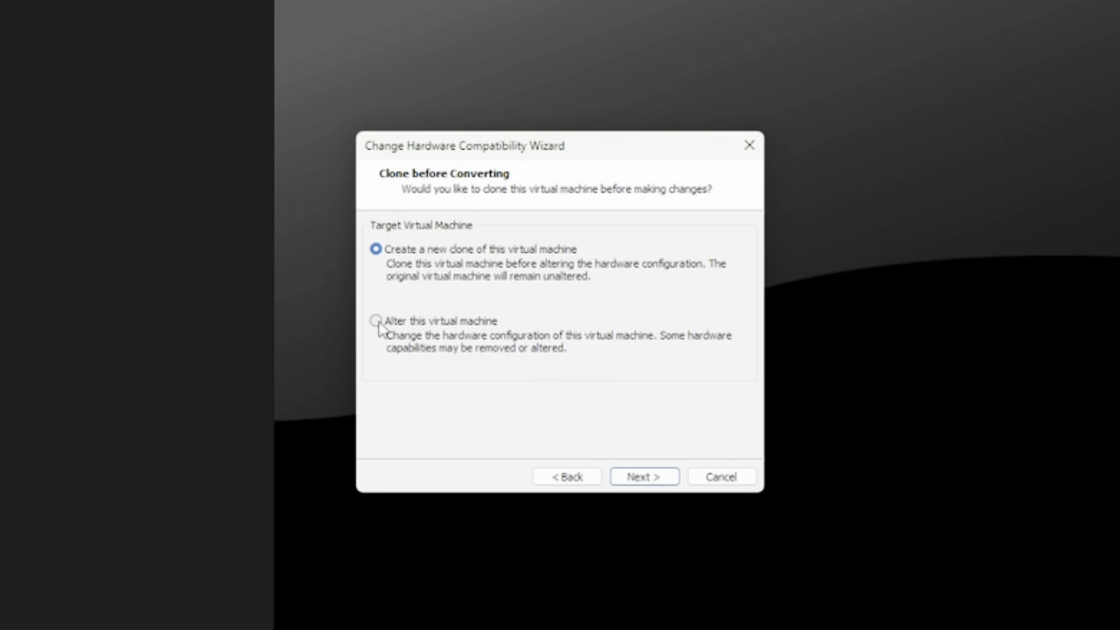
Choose to alter this virtual machine instead of cloning it, and complete the hardware conversion.
{"action": "left_click", "coordinate": [377, 322]}
{"action": "left_click", "coordinate": [645, 477]}
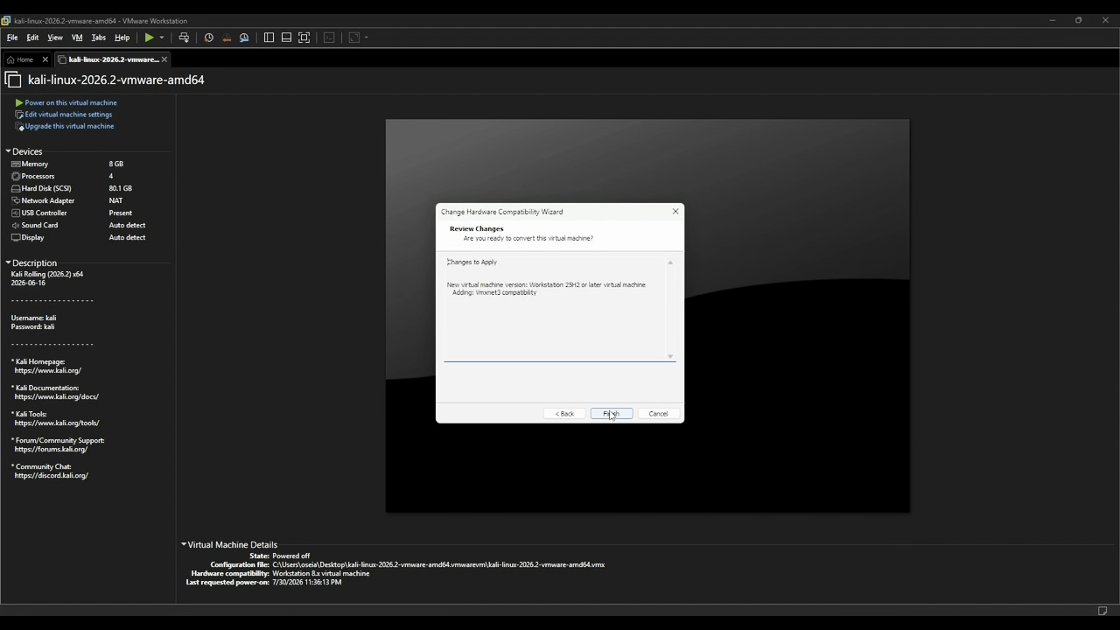
{"action": "left_click", "coordinate": [610, 414]}
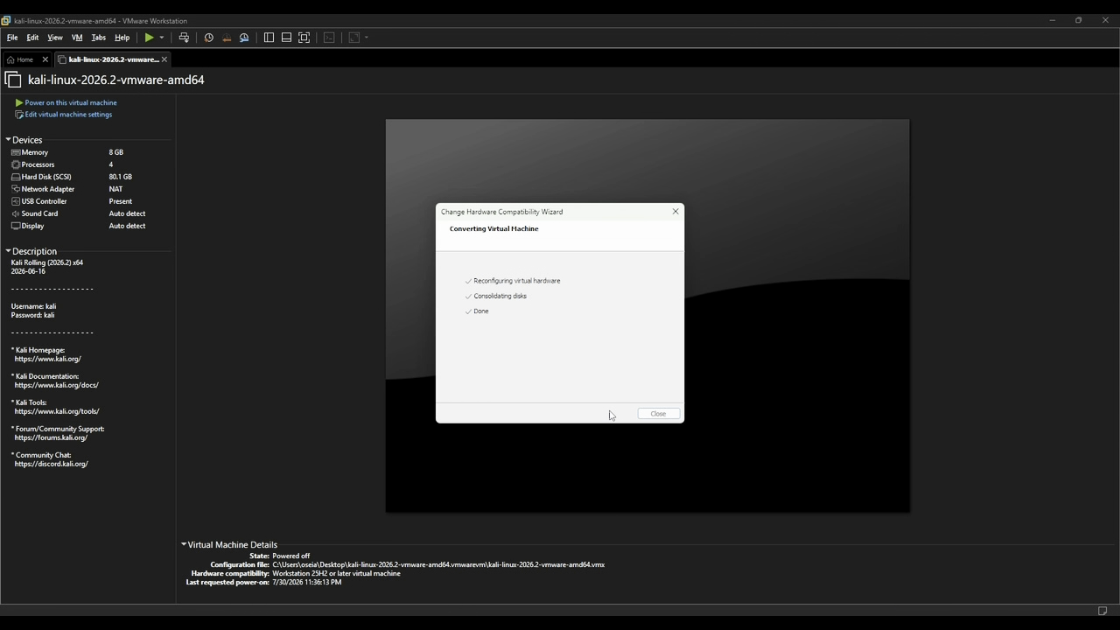
{"action": "left_click", "coordinate": [658, 414]}
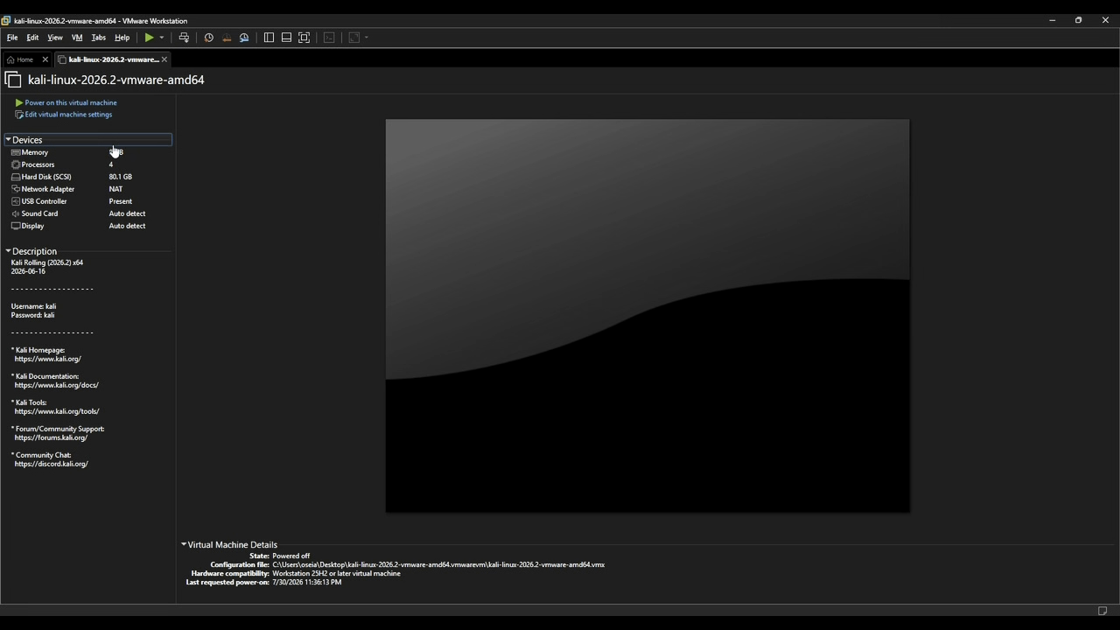
Power on the upgraded Kali virtual machine and log in with the account's username and password.
{"action": "left_click", "coordinate": [79, 103]}
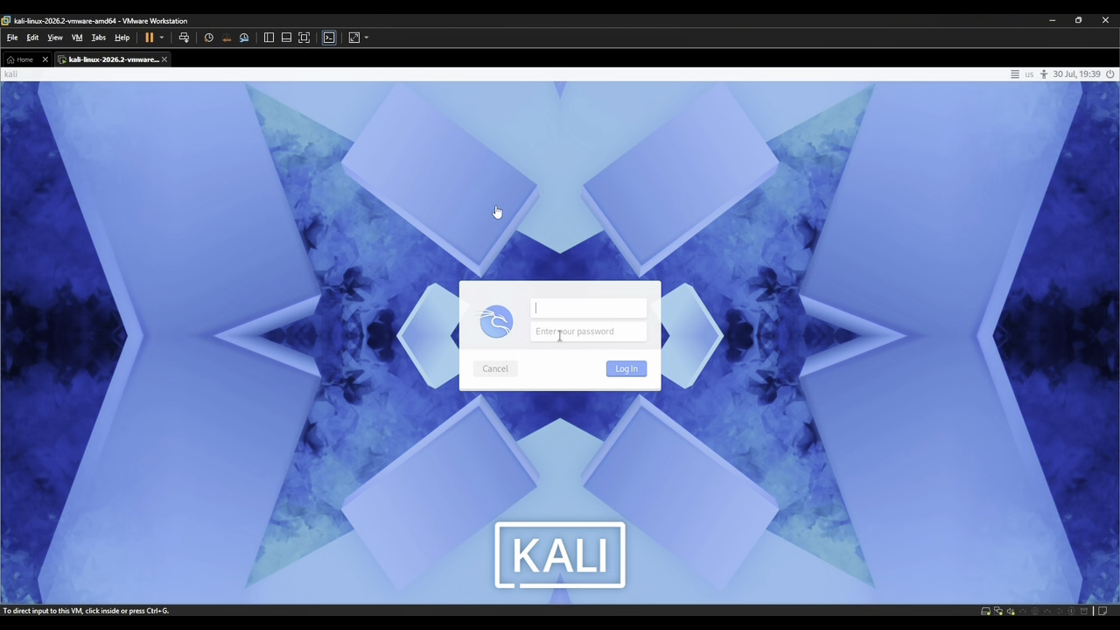
{"action": "left_click", "coordinate": [550, 311]}
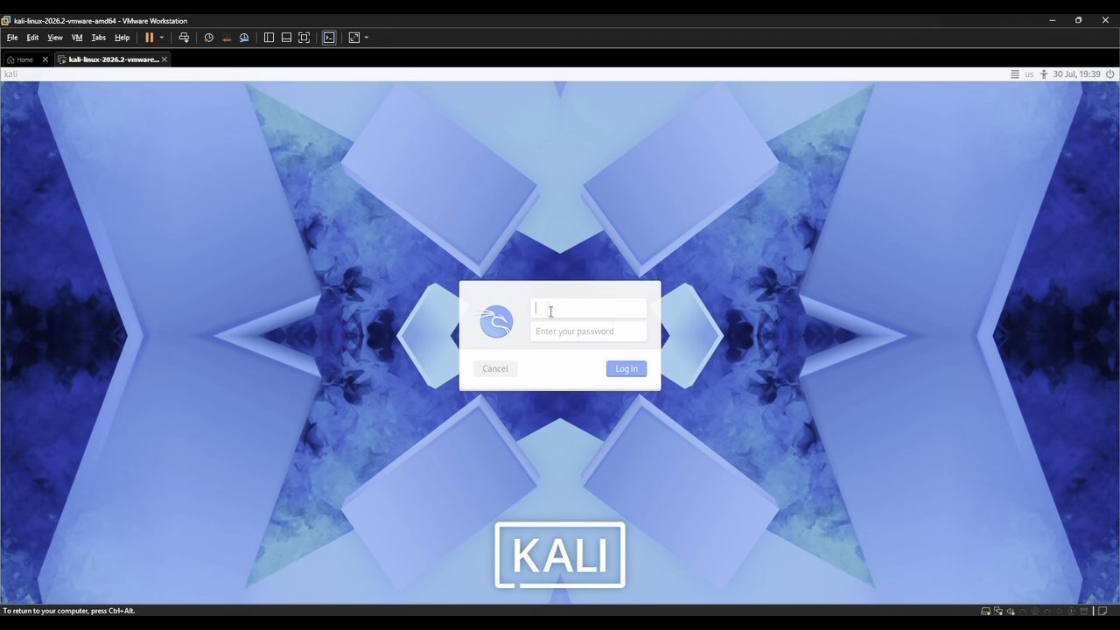
{"action": "type", "text": "kali"}
{"action": "left_click", "coordinate": [571, 332]}
{"action": "type", "text": "kali"}
{"action": "key", "text": "Return"}
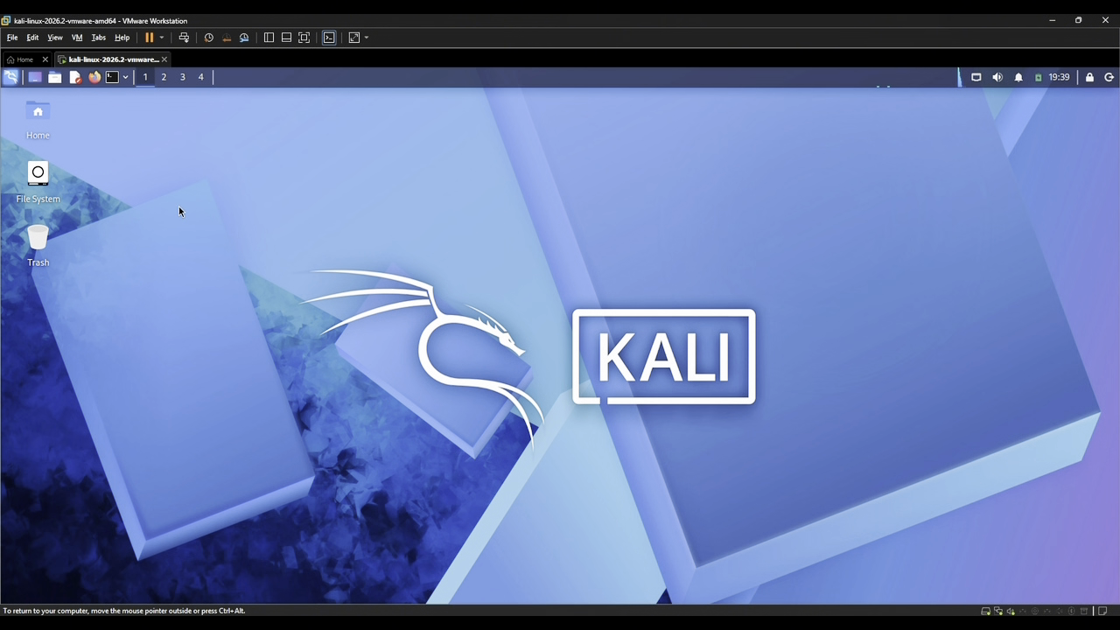
Open the Home folder on the Kali desktop and select the Pictures folder.
{"action": "double_click", "coordinate": [36, 118]}
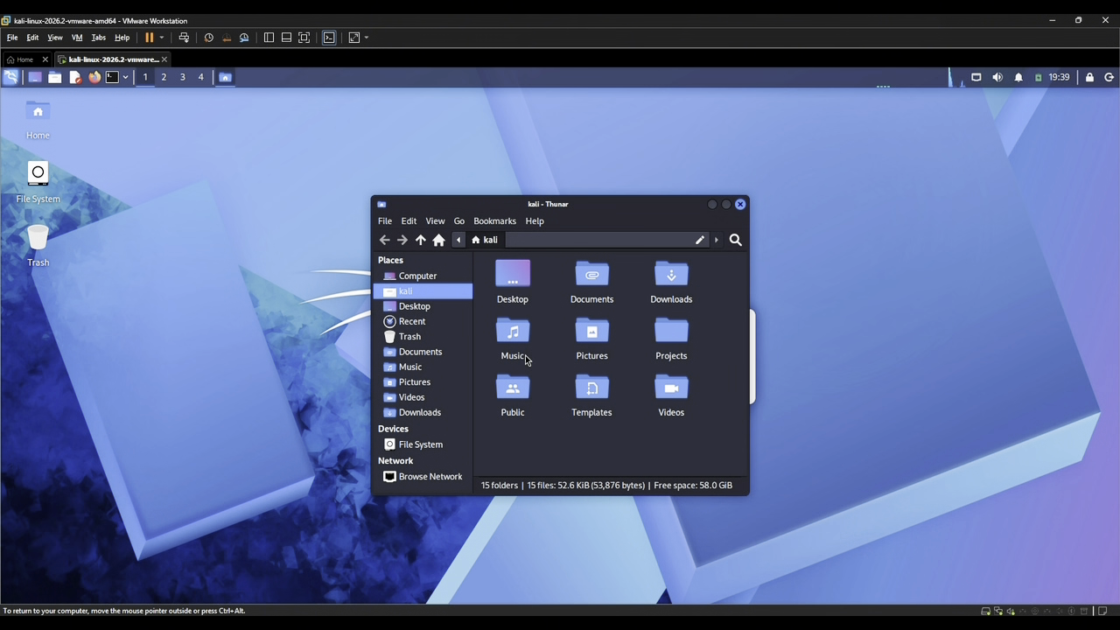
{"action": "left_click", "coordinate": [593, 344]}
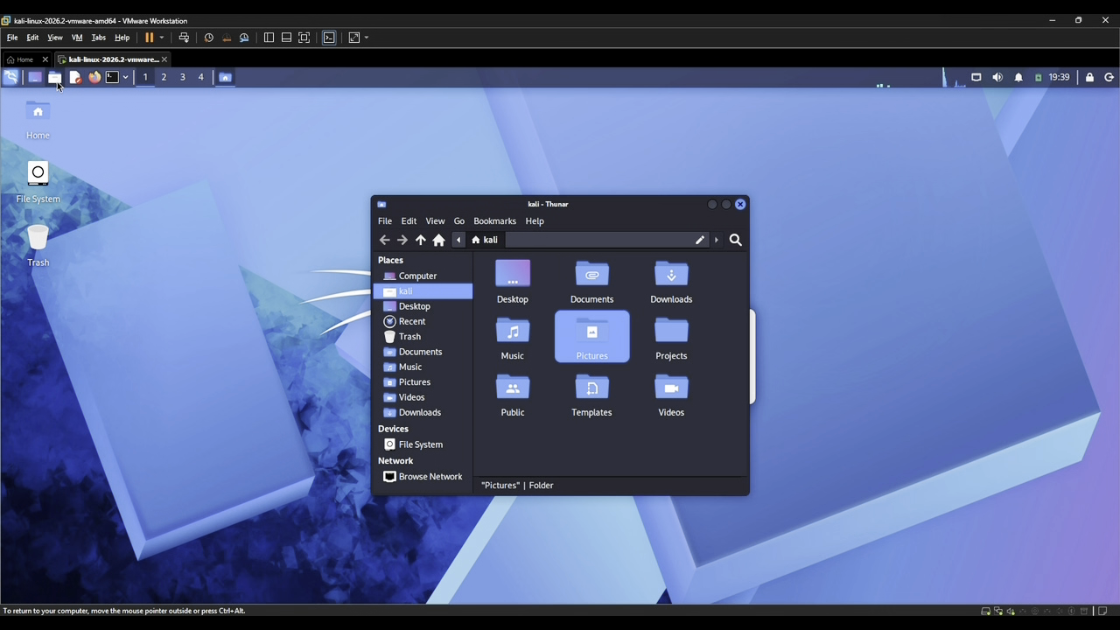
Launch the web browser to view the Kali home page, and close both the browser and file manager windows.
{"action": "left_click", "coordinate": [11, 79]}
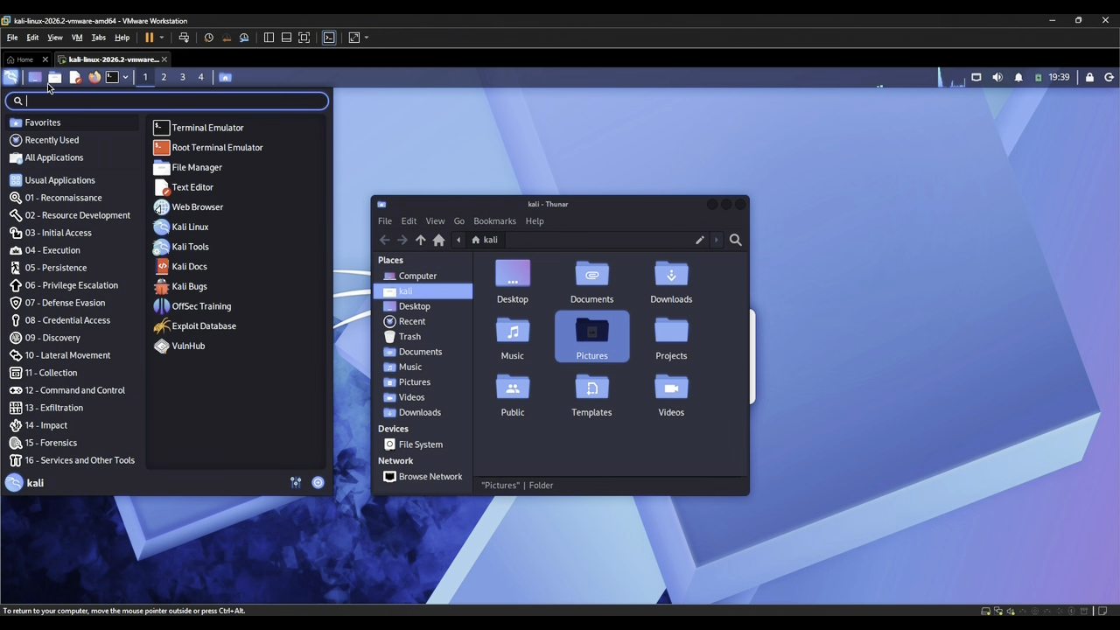
{"action": "left_click", "coordinate": [190, 214]}
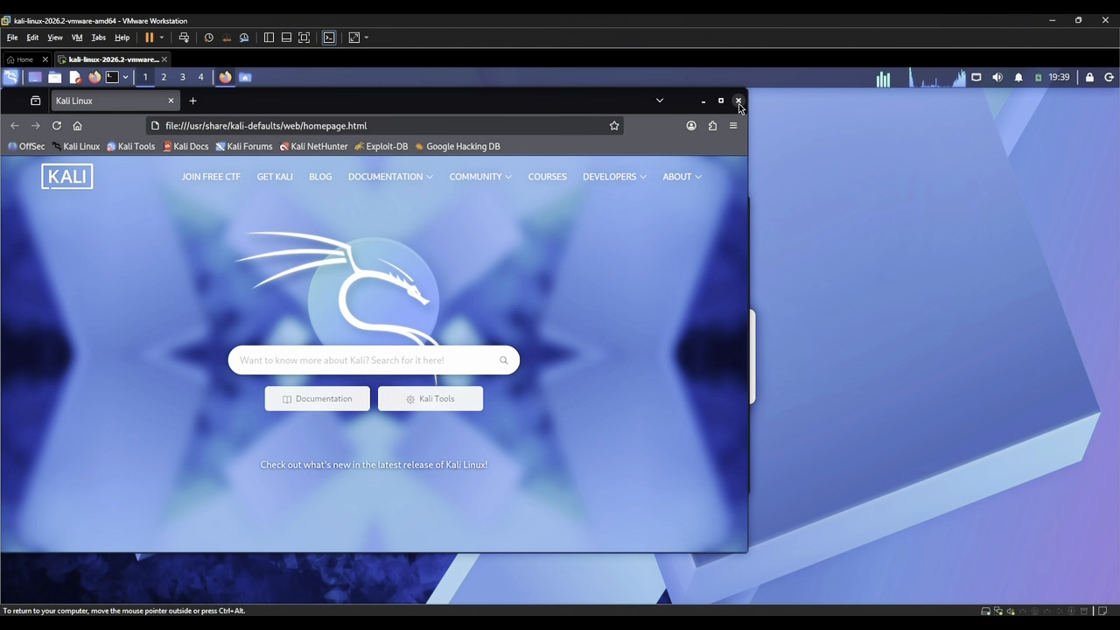
{"action": "left_click", "coordinate": [739, 101]}
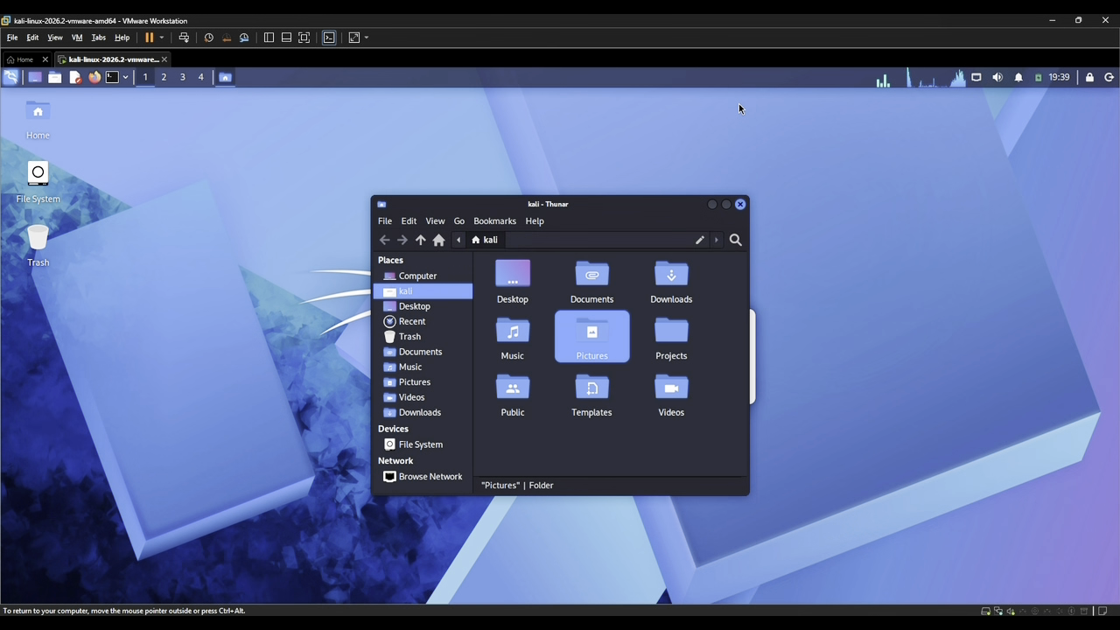
{"action": "left_click", "coordinate": [741, 205]}
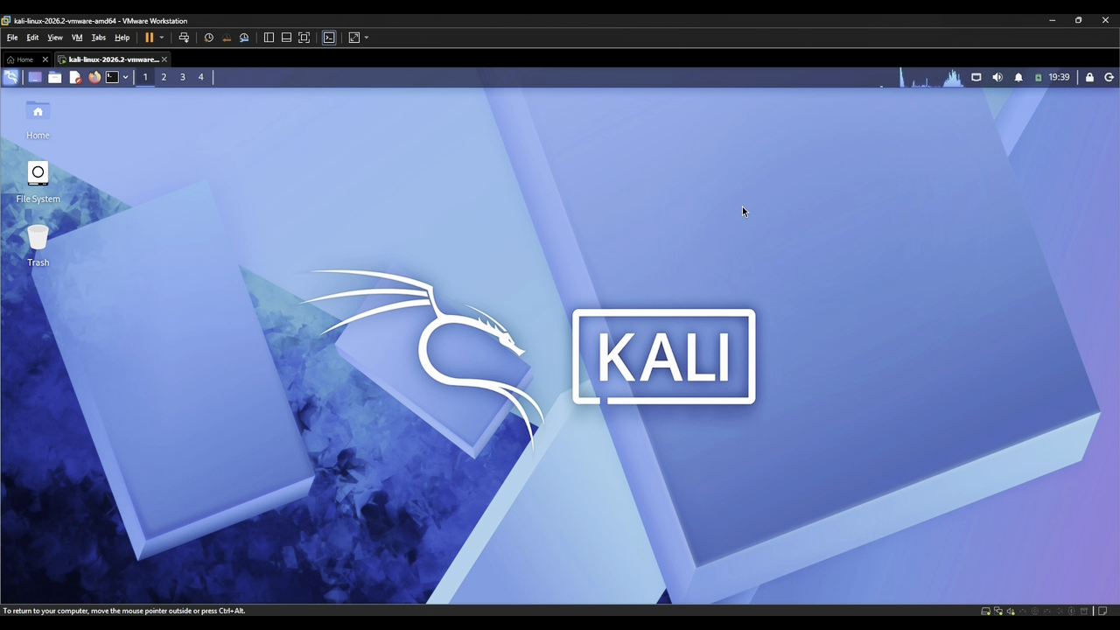